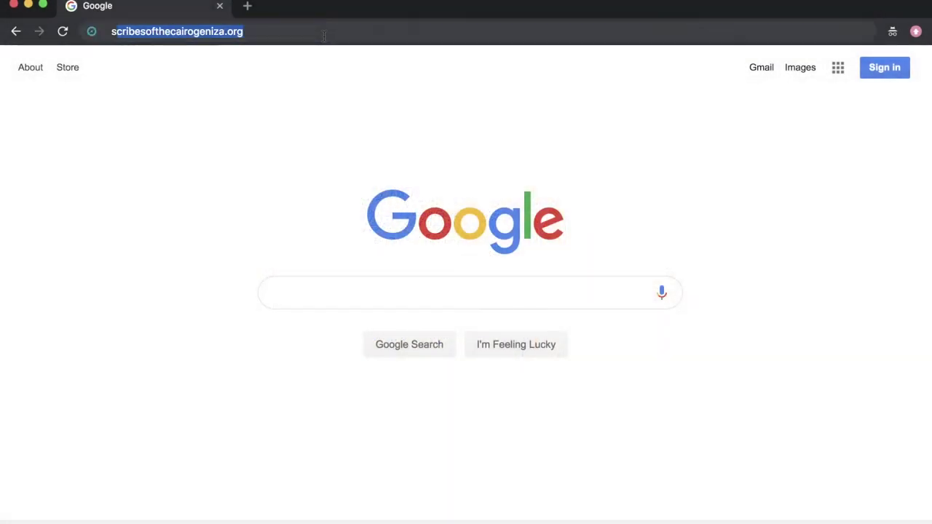
- Load scribesofthecairogeniza.org in the Chrome address bar
{"action": "type", "text": "ofth"}
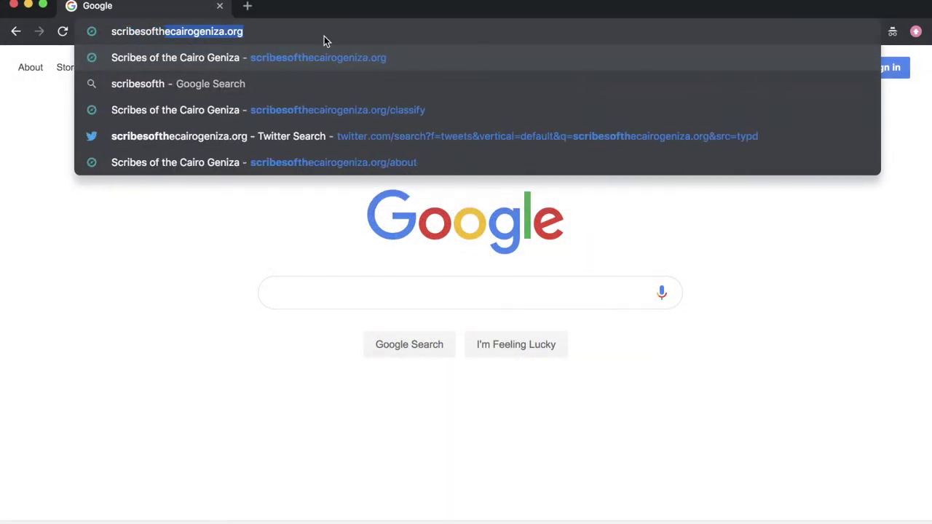
{"action": "type", "text": "ecairogeniza.org"}
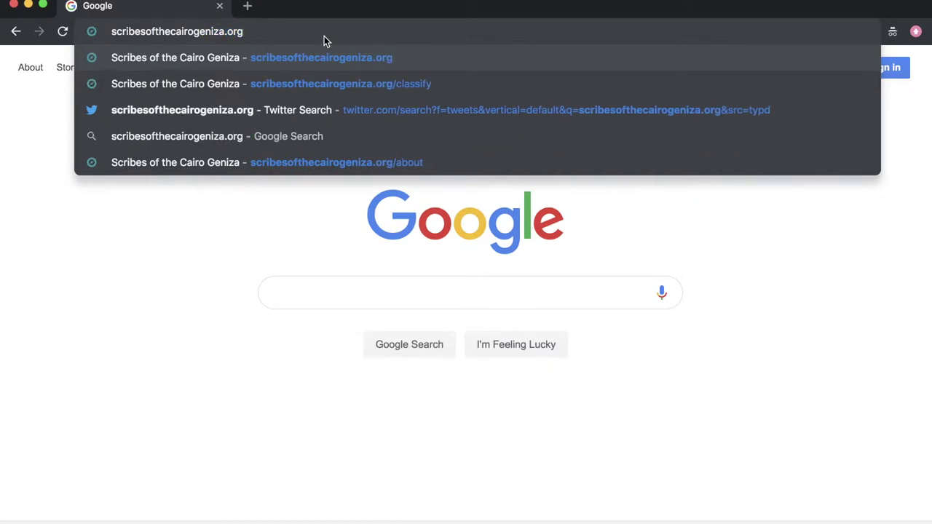
{"action": "key", "text": "Return"}
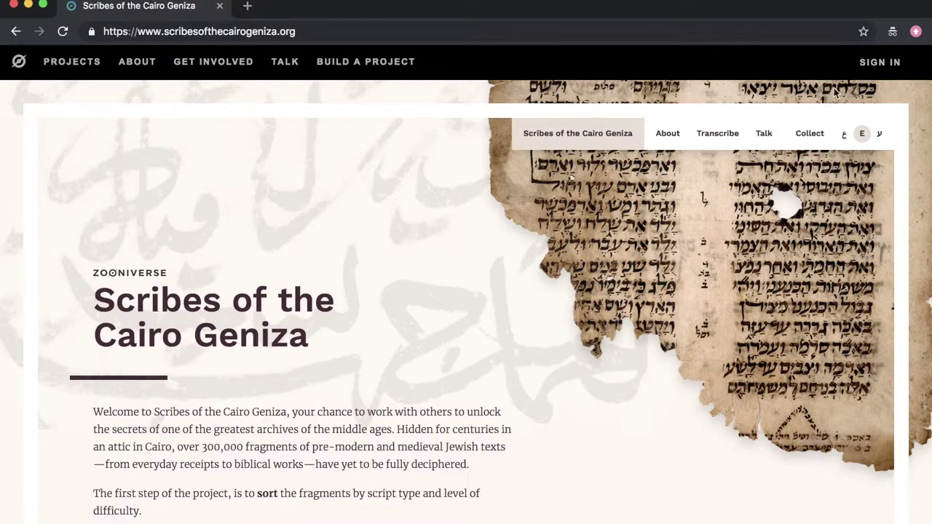
- Sign in with the Zooniverse account's username and password
{"action": "left_click", "coordinate": [880, 62]}
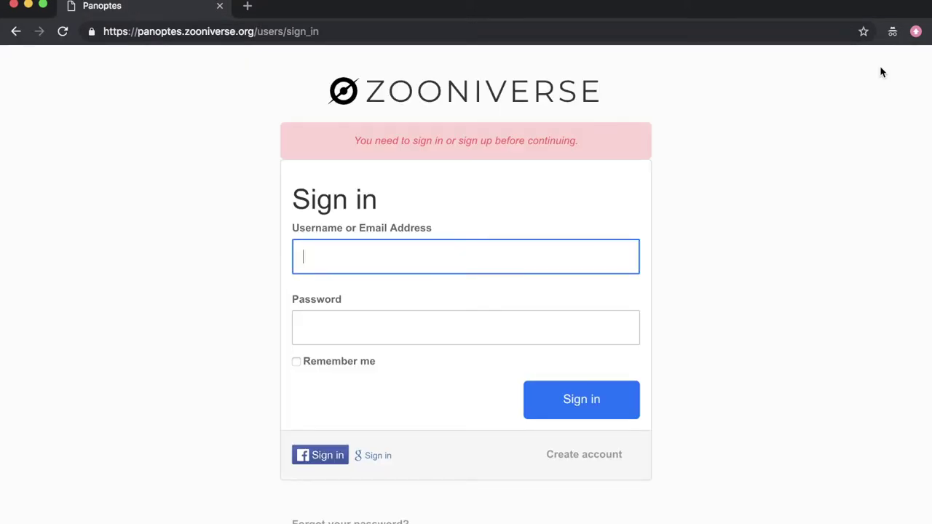
{"action": "type", "text": "judaicadh"}
{"action": "key", "text": "Tab"}
{"action": "type", "text": "•••••••••••"}
{"action": "key", "text": "Return"}
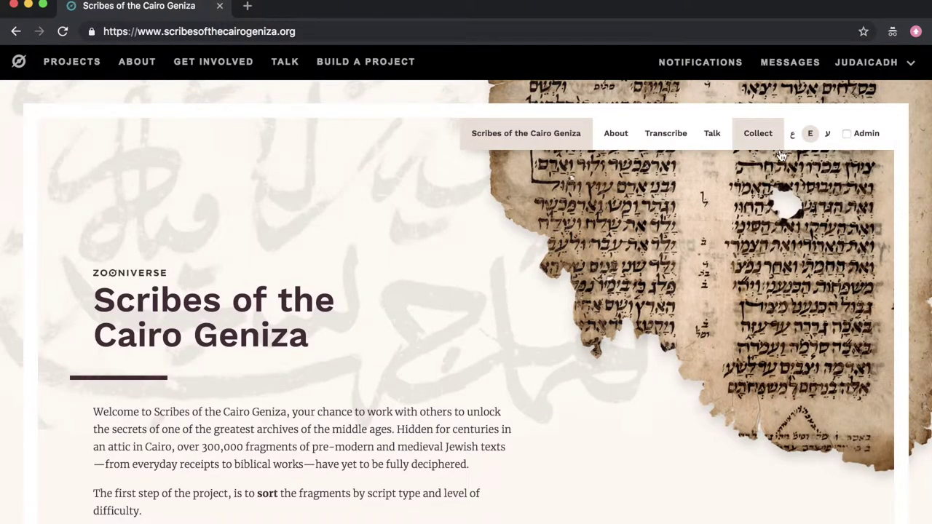
- Open 'Choose a workflow' from the Transcribe menu to show the Hebrew and Arabic options
{"action": "left_click", "coordinate": [682, 145]}
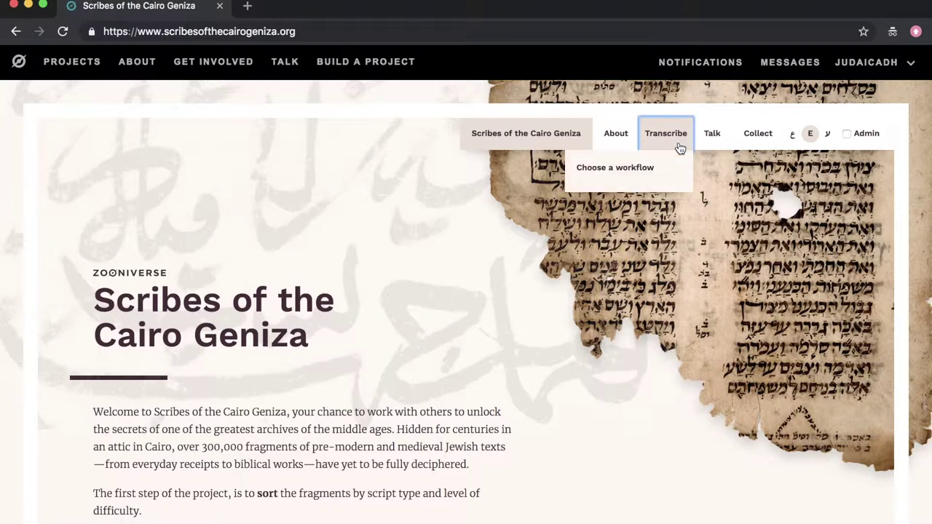
{"action": "left_click", "coordinate": [652, 173]}
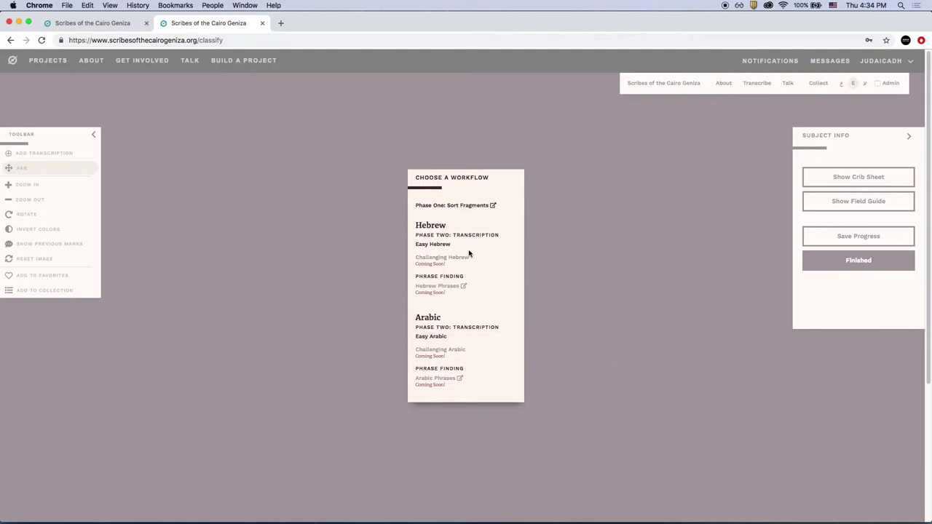
- Start Easy Hebrew and mark the first line's start and end on fragment ENA 2617
{"action": "left_click", "coordinate": [445, 249]}
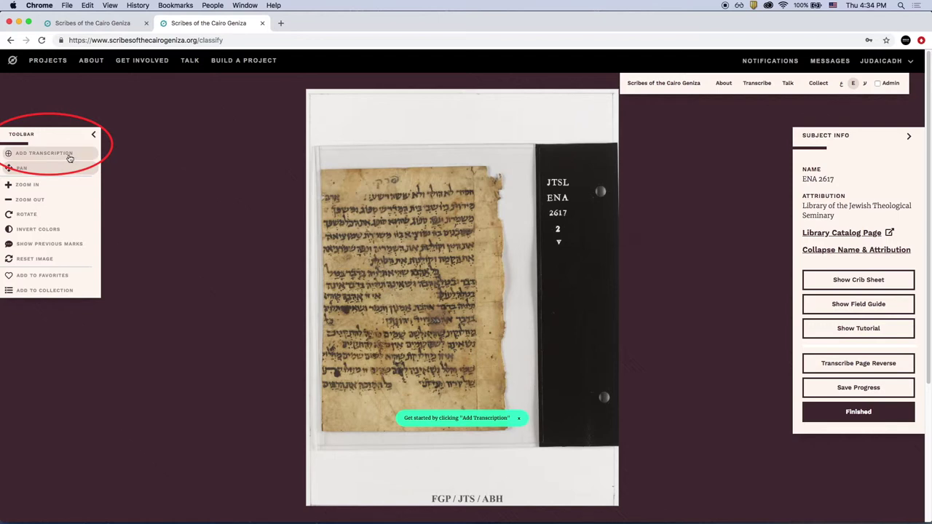
{"action": "left_click", "coordinate": [69, 156]}
{"action": "left_click", "coordinate": [478, 192]}
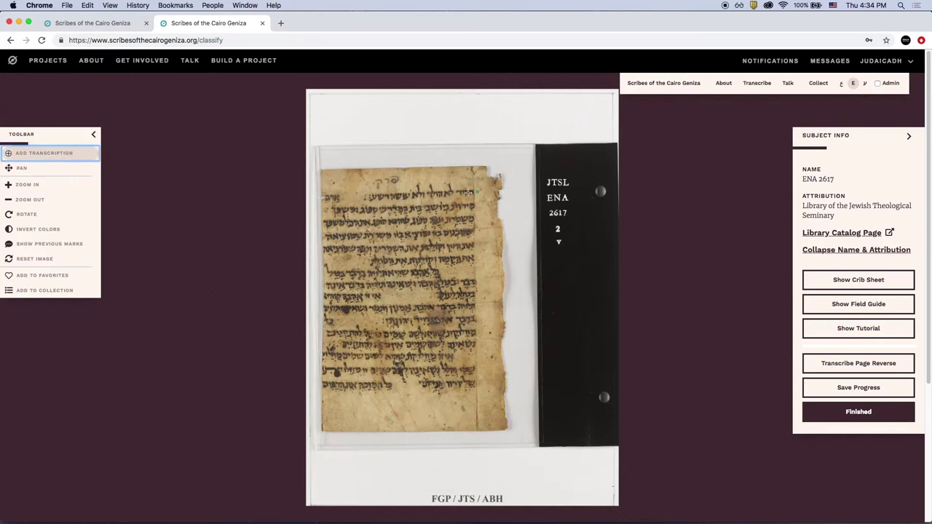
{"action": "left_click", "coordinate": [361, 198]}
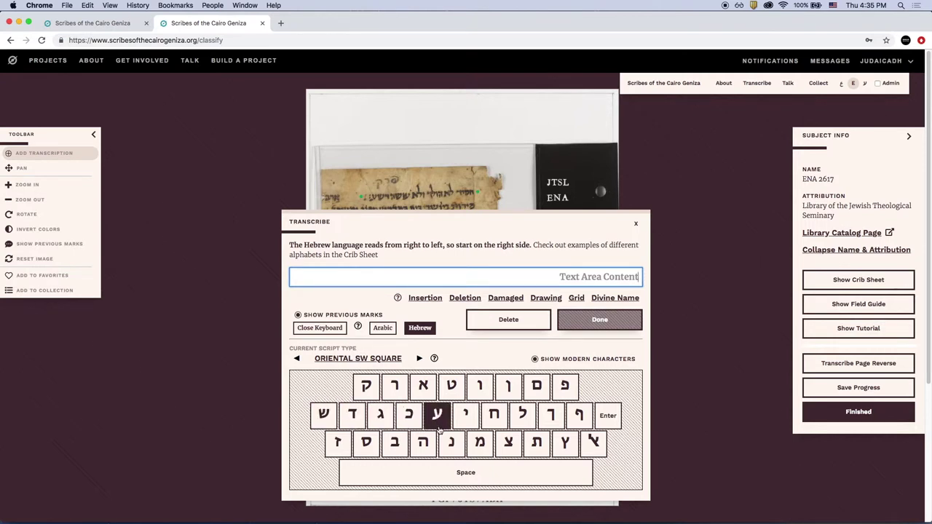
- Set the script type to Maghrebi Square and turn on Show Modern Characters
{"action": "left_click", "coordinate": [420, 359]}
{"action": "left_click", "coordinate": [419, 359]}
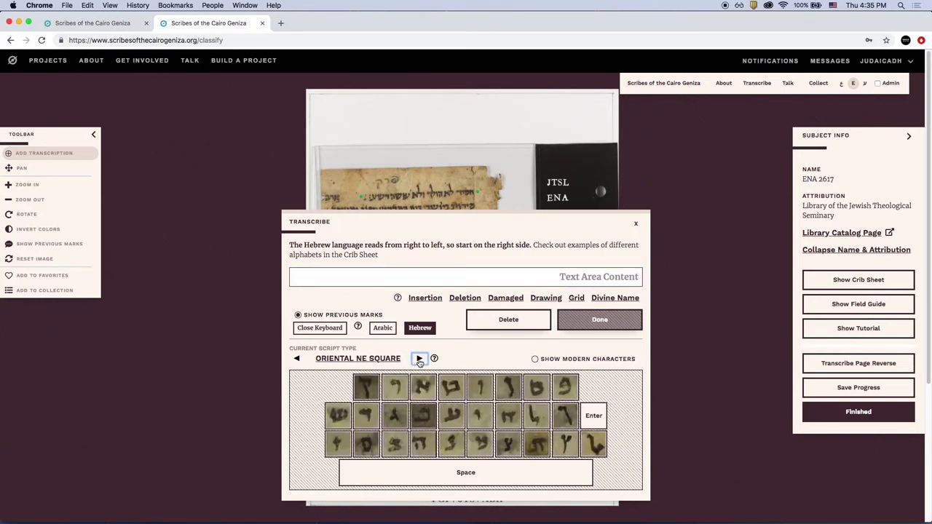
{"action": "left_click", "coordinate": [420, 360]}
{"action": "left_click", "coordinate": [420, 359]}
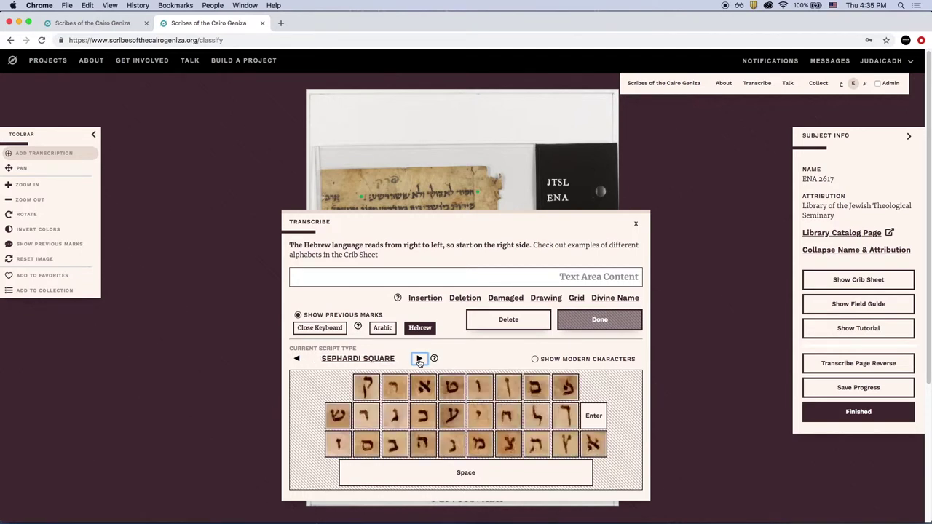
{"action": "left_click", "coordinate": [420, 359]}
{"action": "left_click", "coordinate": [420, 359]}
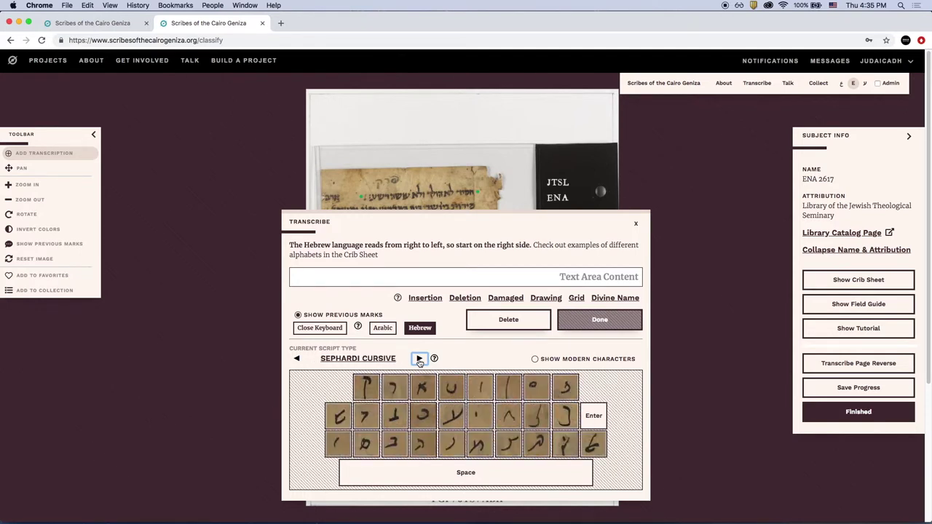
{"action": "left_click", "coordinate": [419, 359]}
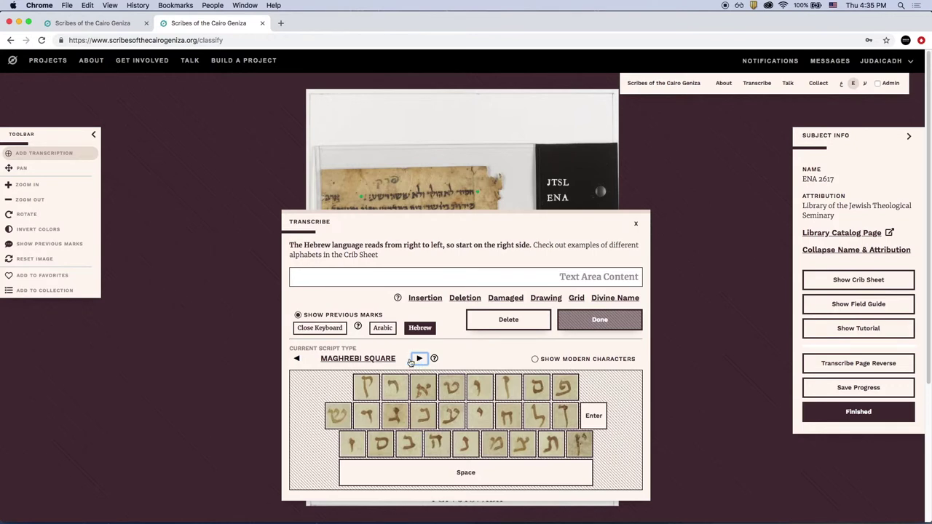
{"action": "left_click", "coordinate": [535, 360]}
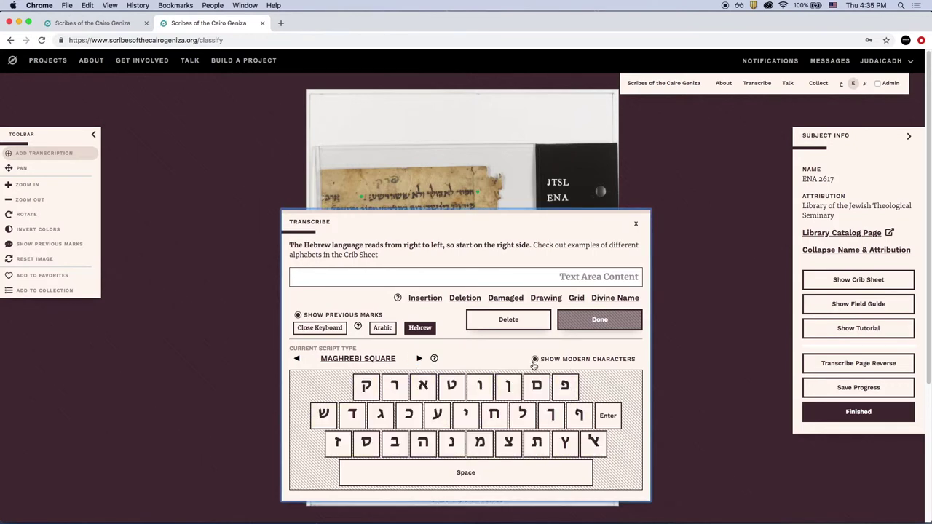
- Enter ח for the marked line, check the marker help, and save the line
{"action": "left_click", "coordinate": [494, 414]}
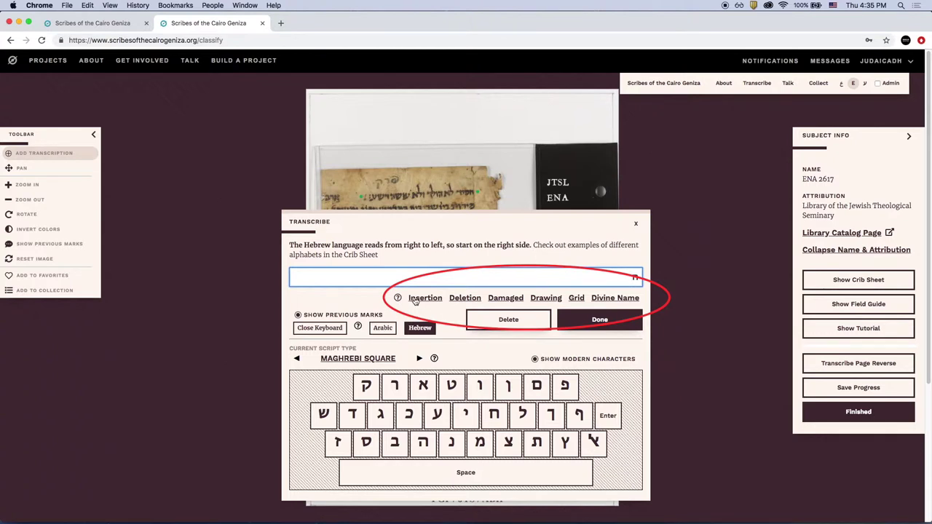
{"action": "left_click", "coordinate": [398, 299]}
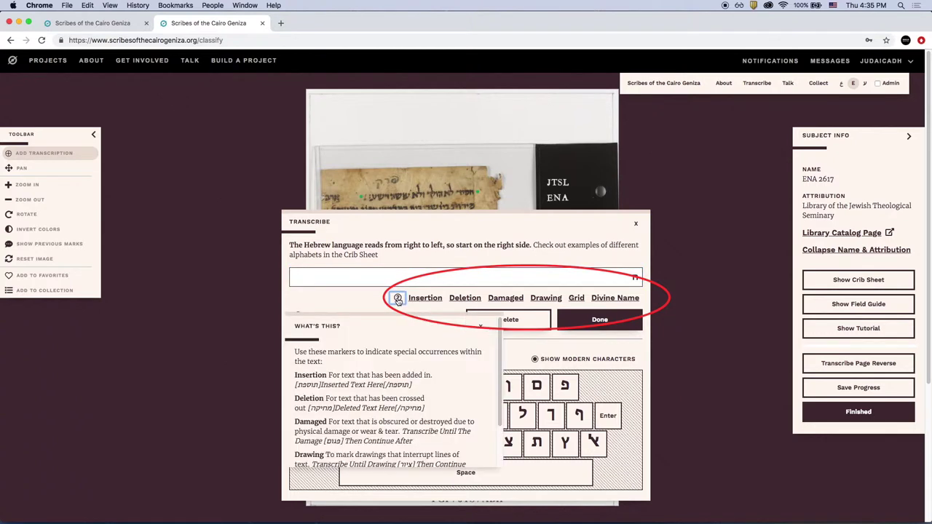
{"action": "left_click", "coordinate": [481, 326]}
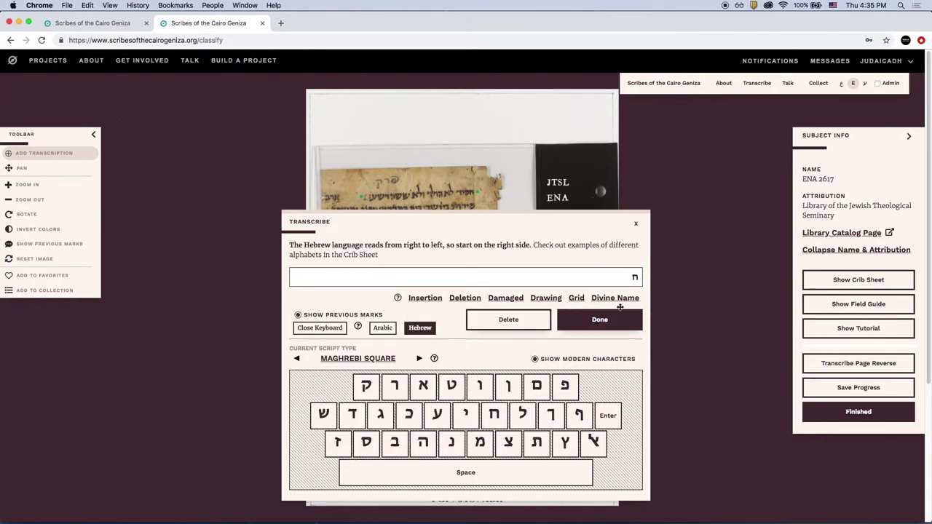
{"action": "left_click", "coordinate": [595, 320]}
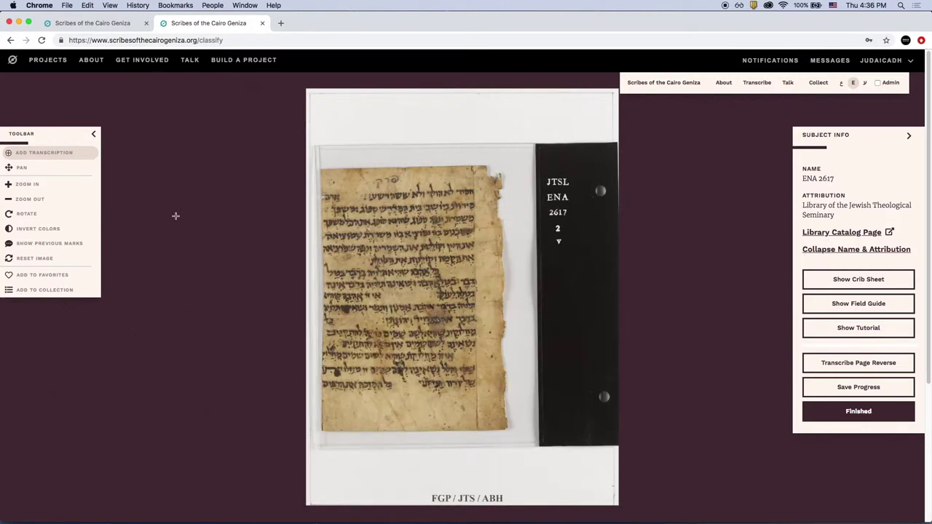
{"action": "left_click", "coordinate": [45, 175]}
{"action": "mouse_move", "coordinate": [432, 275]}
{"action": "left_mouse_down"}
{"action": "mouse_move", "coordinate": [432, 224]}
{"action": "mouse_move", "coordinate": [430, 306]}
{"action": "mouse_move", "coordinate": [430, 284]}
{"action": "left_mouse_up"}
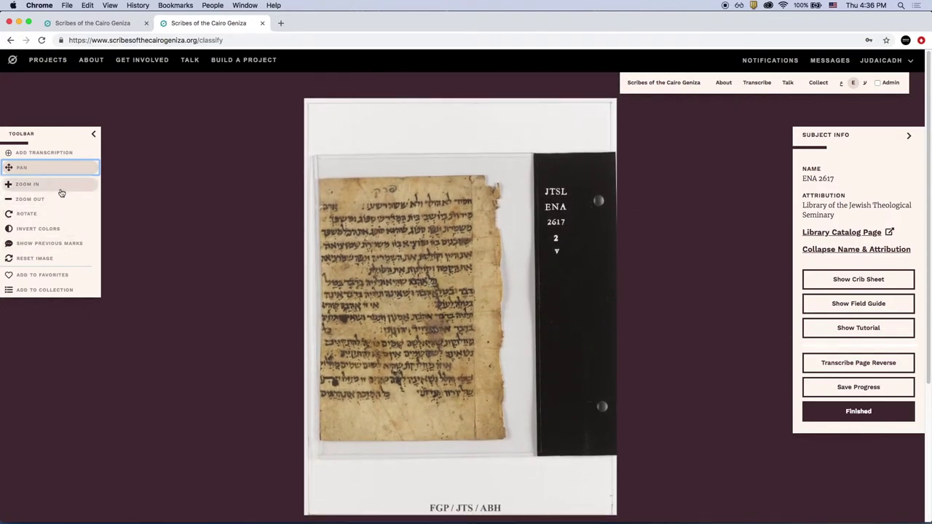
{"action": "left_click", "coordinate": [62, 191]}
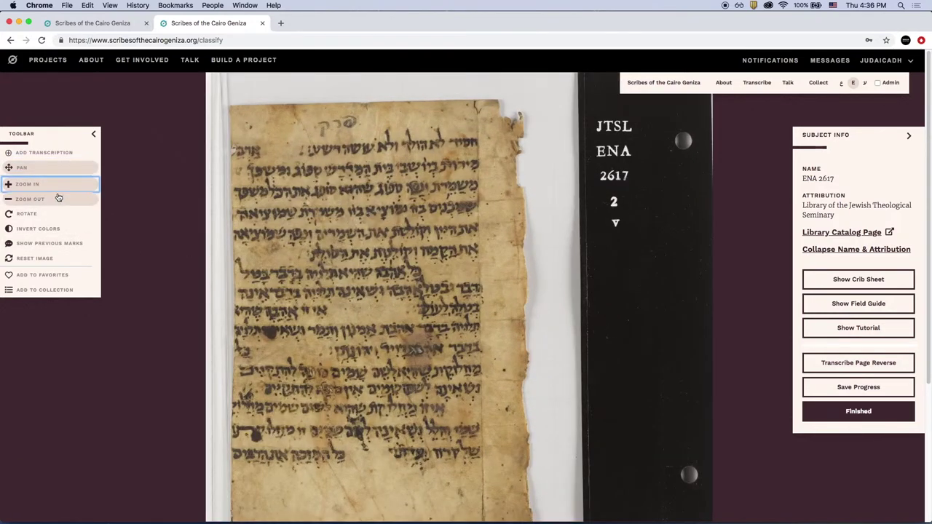
{"action": "left_click", "coordinate": [58, 199]}
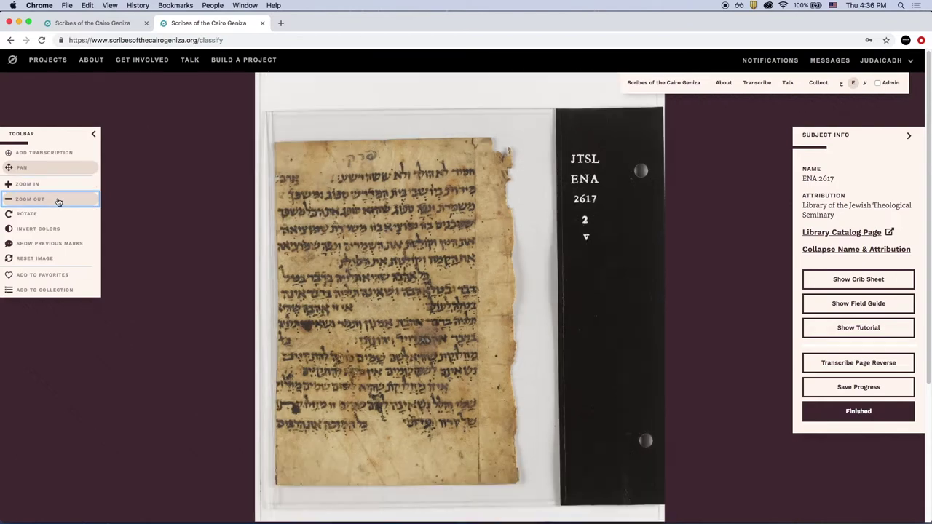
{"action": "left_click", "coordinate": [58, 200]}
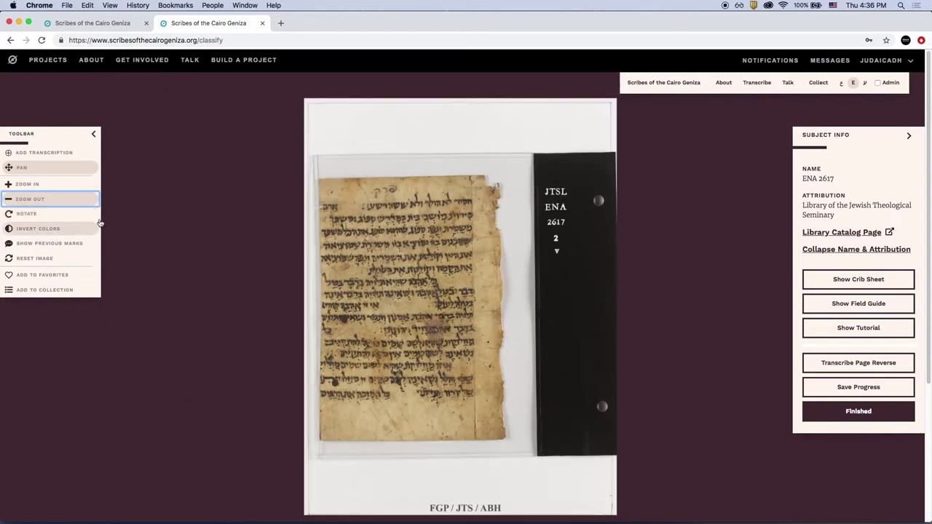
{"action": "left_click", "coordinate": [82, 217]}
{"action": "left_click", "coordinate": [82, 217]}
{"action": "left_click", "coordinate": [83, 217]}
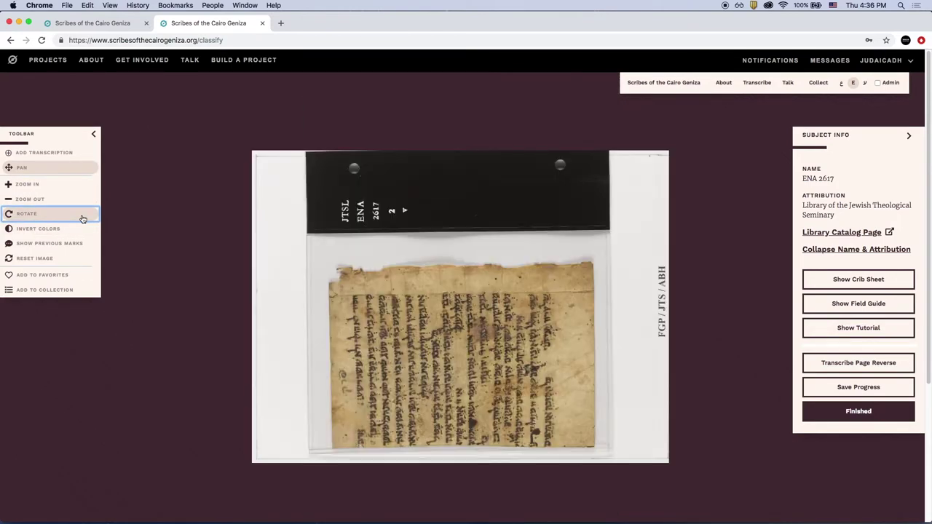
{"action": "left_click", "coordinate": [82, 217]}
{"action": "left_click", "coordinate": [83, 217]}
{"action": "left_click", "coordinate": [83, 217]}
{"action": "left_click", "coordinate": [82, 217]}
{"action": "left_click", "coordinate": [82, 217]}
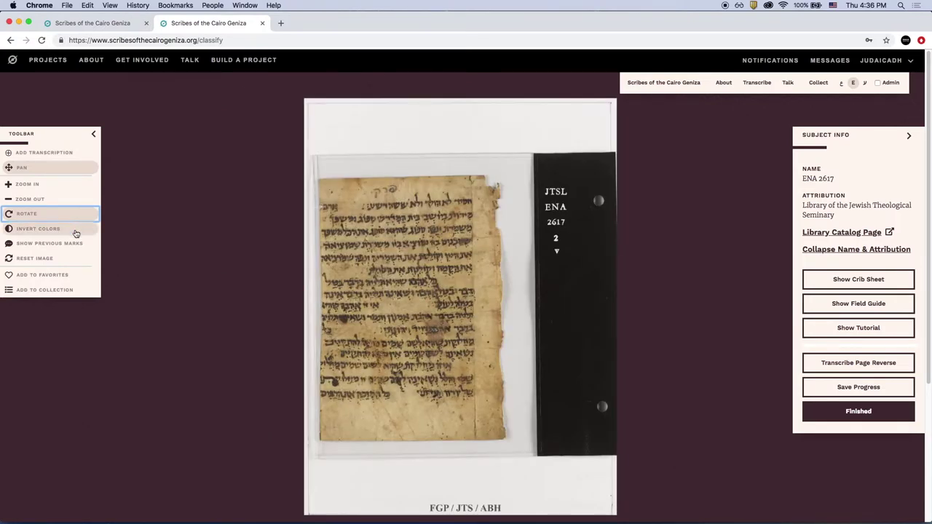
{"action": "left_click", "coordinate": [76, 231]}
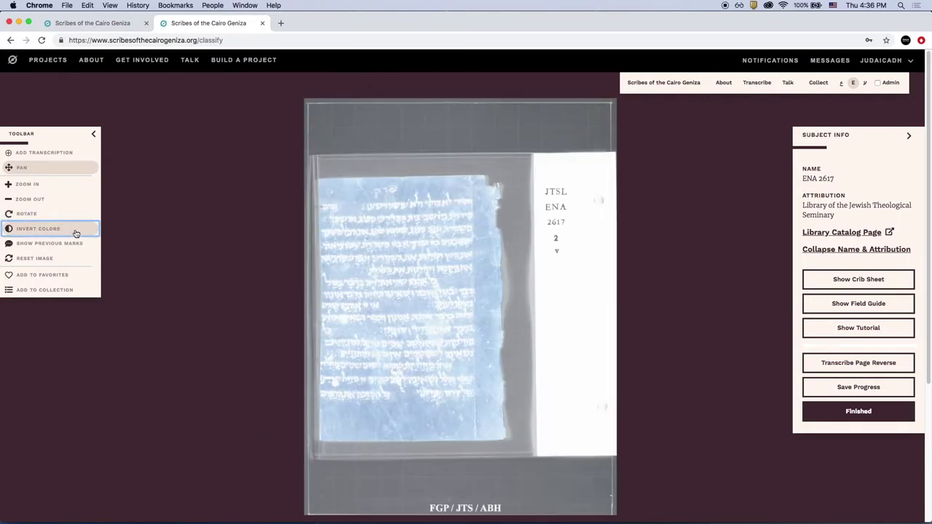
{"action": "left_click", "coordinate": [75, 232]}
{"action": "left_click", "coordinate": [77, 245]}
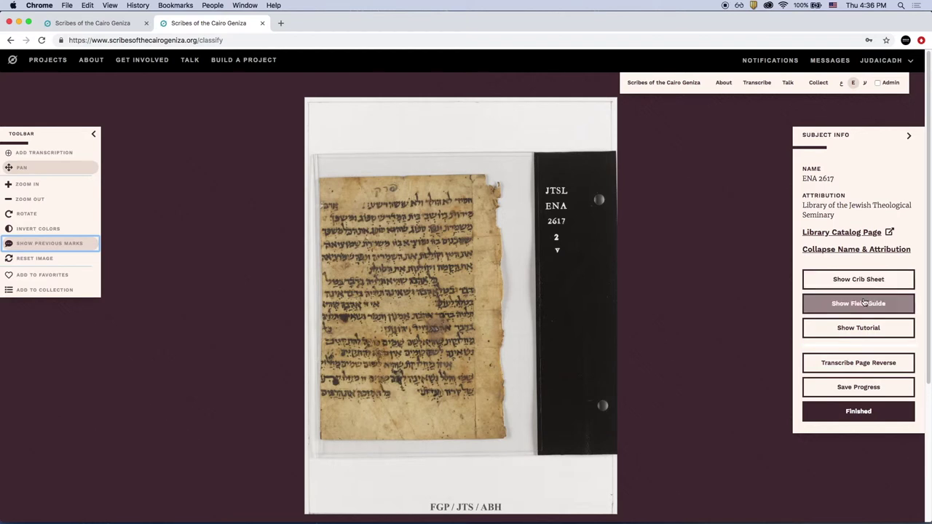
- Mark the fragment Finished, answering 'No, there is still text that has not been transcribed'
{"action": "left_click", "coordinate": [857, 413]}
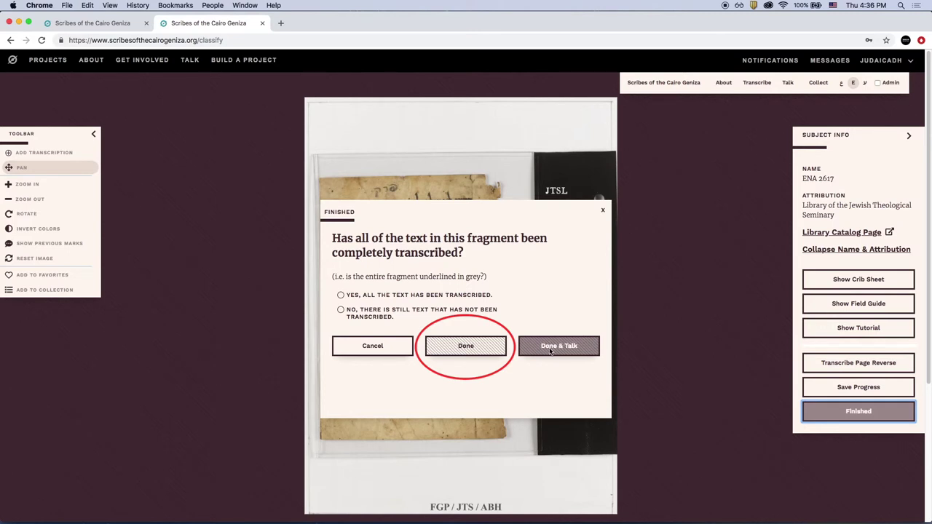
{"action": "left_click", "coordinate": [430, 309]}
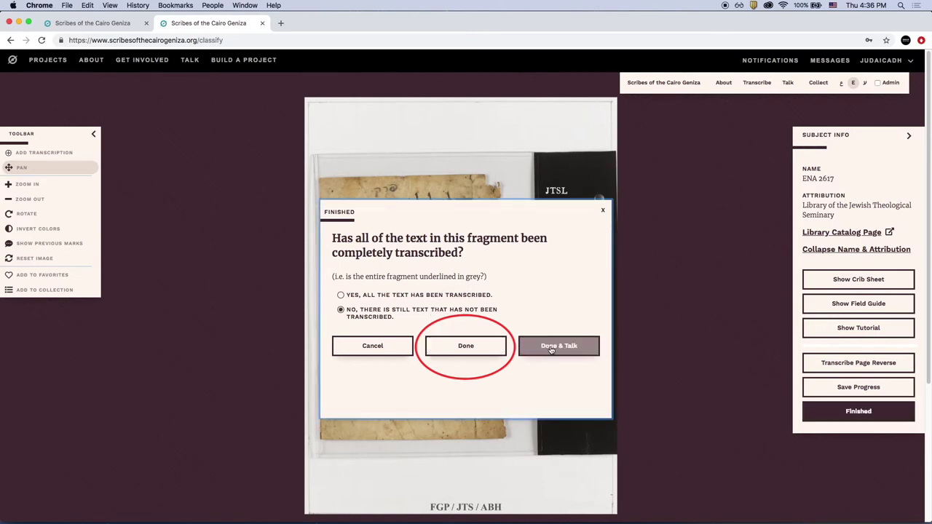